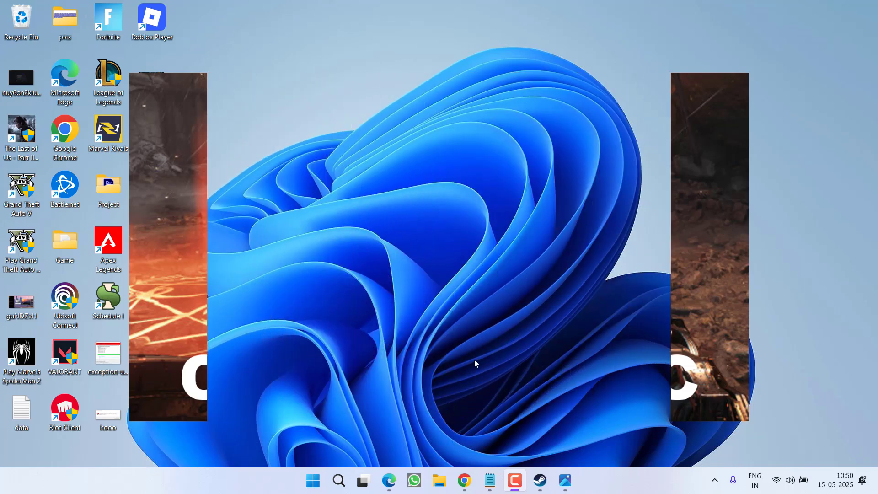
Step: Bring up the GeForce Drivers page and search for drivers for the RTX 4090 Laptop GPU
{"action": "mouse_move", "coordinate": [465, 480]}
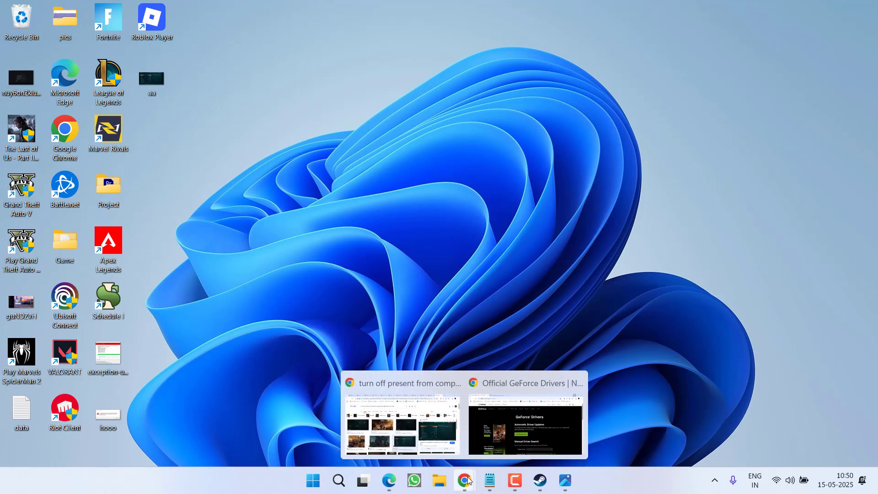
{"action": "left_click", "coordinate": [510, 433]}
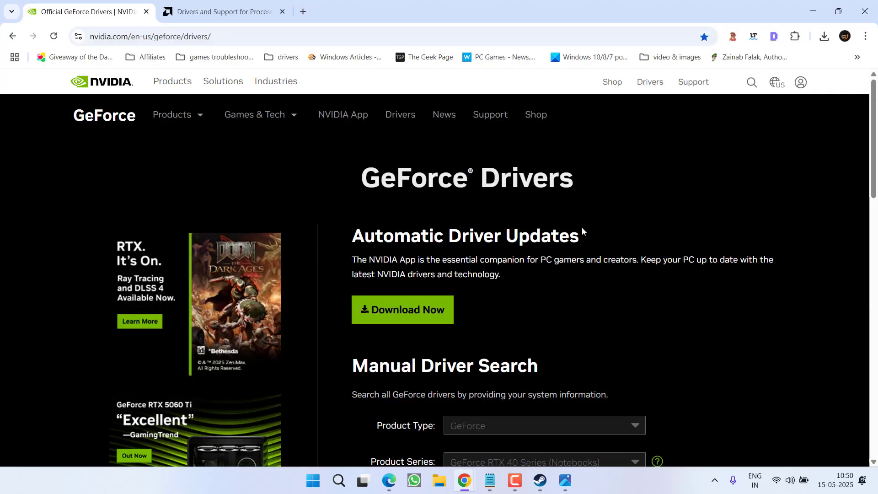
{"action": "scroll", "coordinate": [566, 222], "scroll_direction": "down", "scroll_amount": 6}
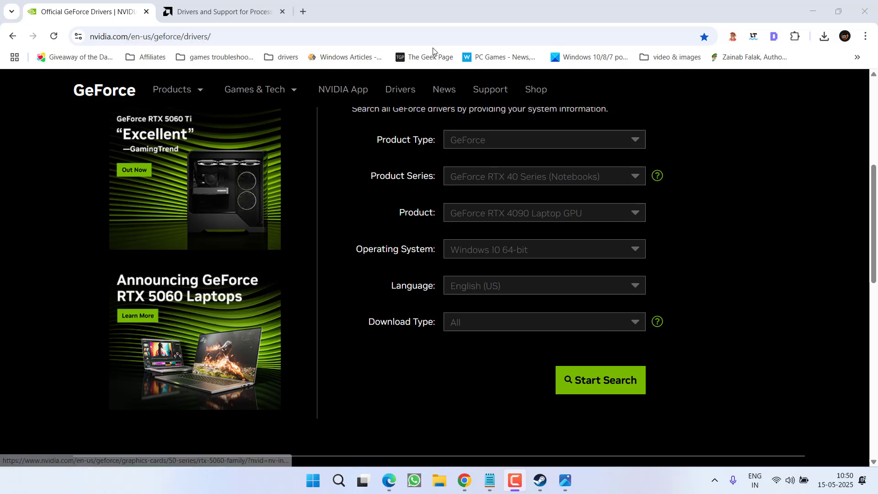
{"action": "left_click", "coordinate": [607, 383]}
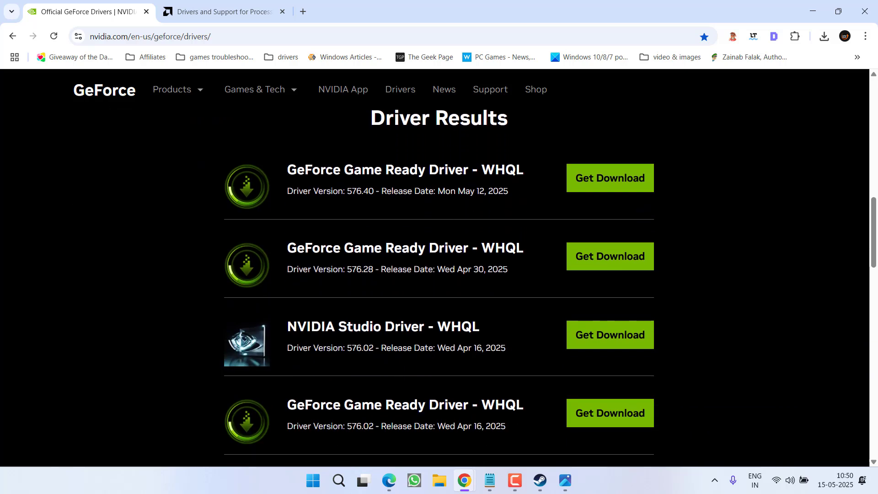
Step: Highlight the latest driver and the older 576.28 and 576.02 Studio driver versions
{"action": "left_click_drag", "start_coordinate": [288, 190], "coordinate": [505, 192]}
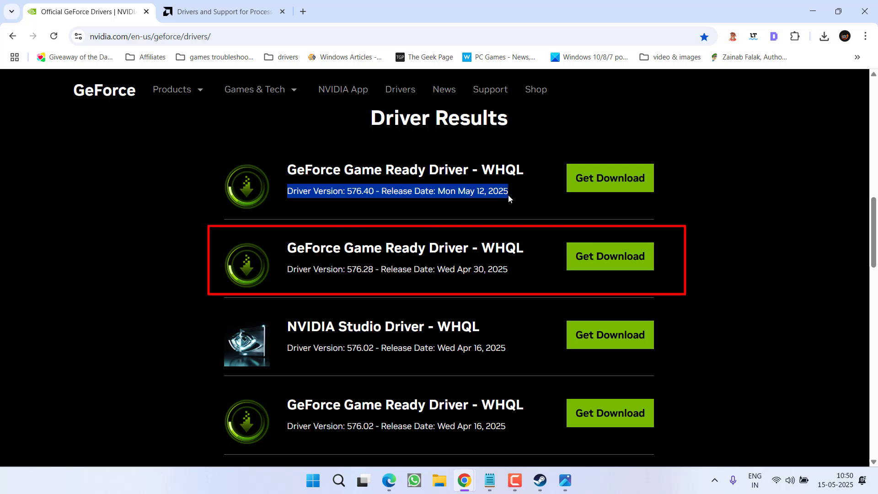
{"action": "left_click_drag", "start_coordinate": [288, 269], "coordinate": [373, 270]}
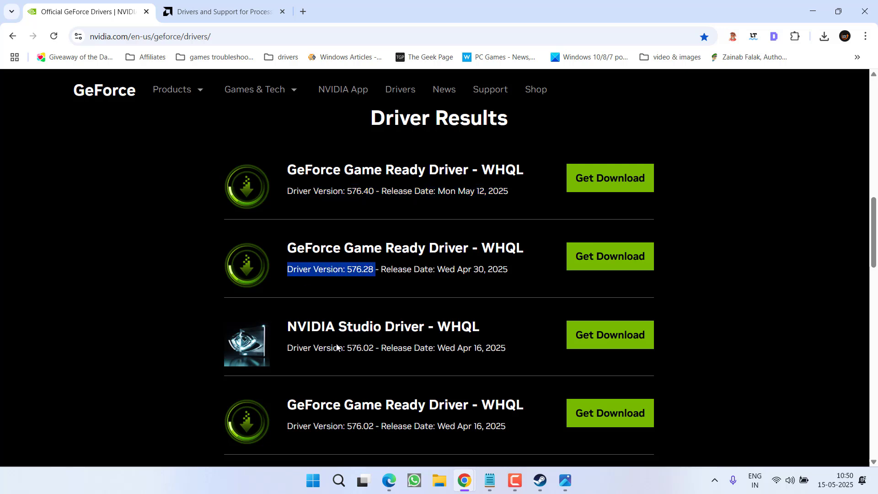
{"action": "left_click_drag", "start_coordinate": [288, 348], "coordinate": [374, 349]}
Step: On the AMD tab, search 'radeon rx550' and open the Radeon RX 5500 XT drivers page
{"action": "key", "text": "ctrl+Tab"}
{"action": "scroll", "coordinate": [308, 293], "scroll_direction": "down", "scroll_amount": 5}
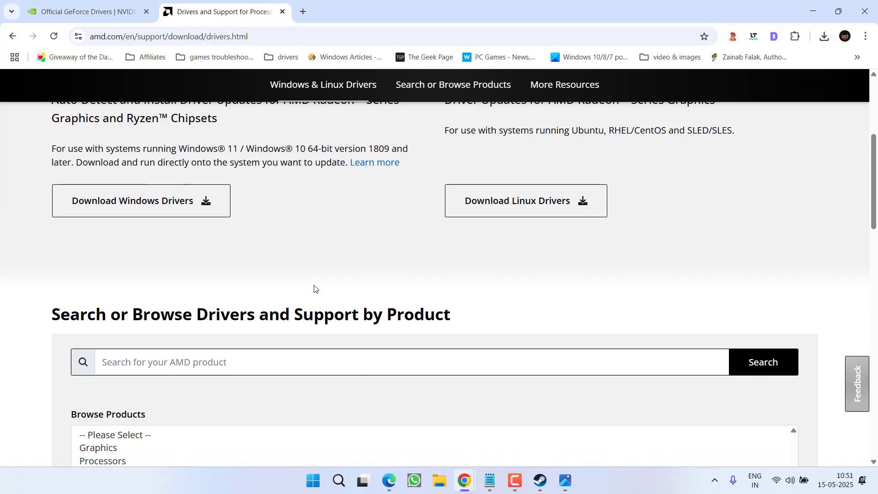
{"action": "scroll", "coordinate": [296, 273], "scroll_direction": "down", "scroll_amount": 1}
{"action": "left_click", "coordinate": [194, 303]}
{"action": "type", "text": "radeon"}
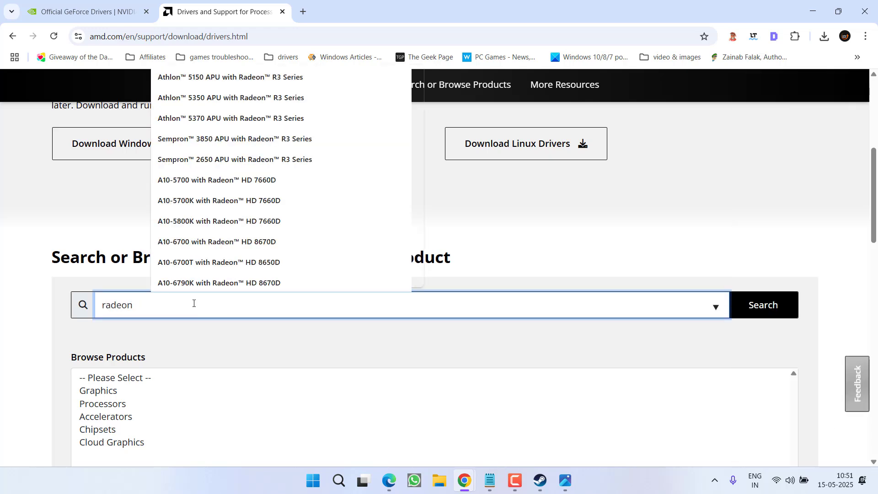
{"action": "type", "text": " rx550"}
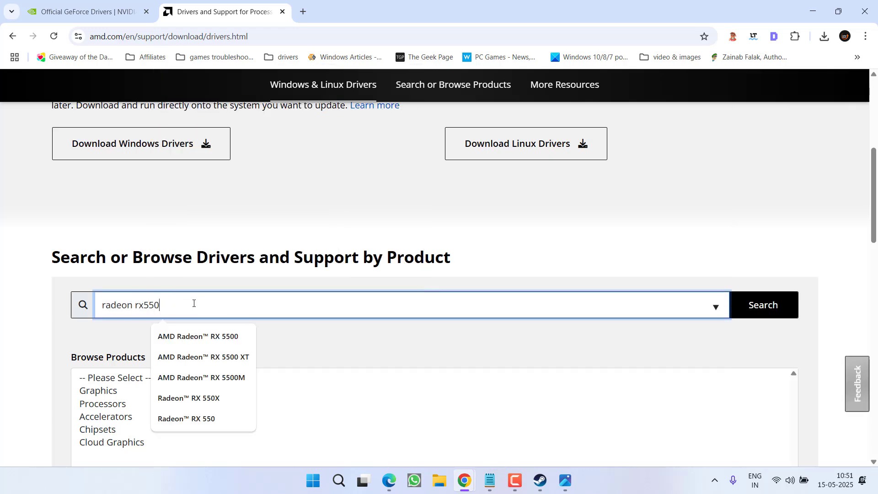
{"action": "left_click", "coordinate": [224, 356]}
{"action": "left_click", "coordinate": [768, 306]}
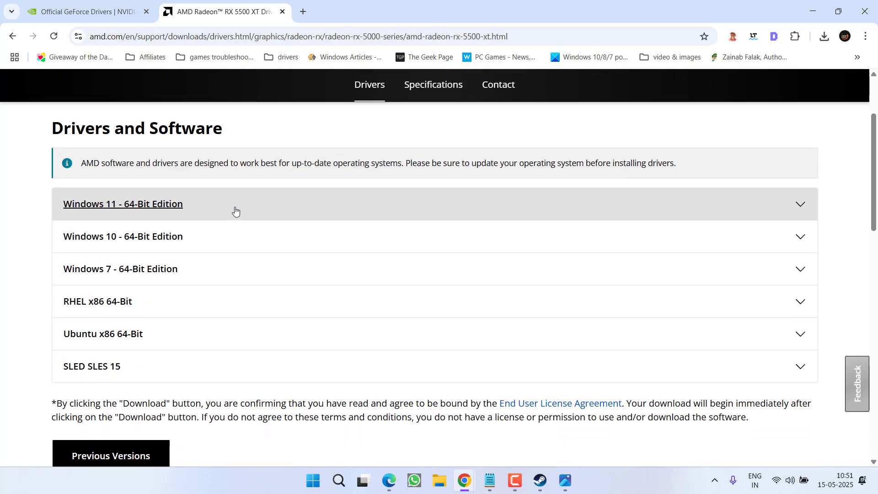
Step: Expand the Windows 11 64-Bit Edition drivers and review the Adrenalin 25.5.1 release
{"action": "left_click", "coordinate": [229, 215]}
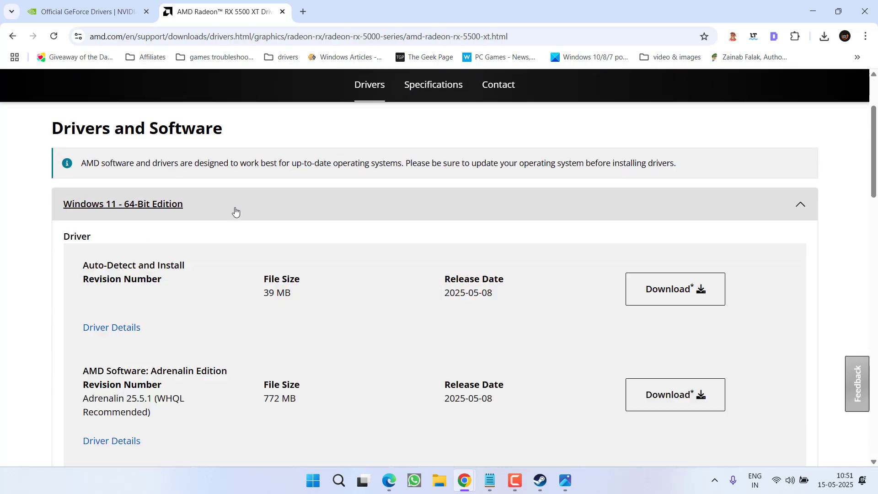
{"action": "scroll", "coordinate": [229, 220], "scroll_direction": "down", "scroll_amount": 3}
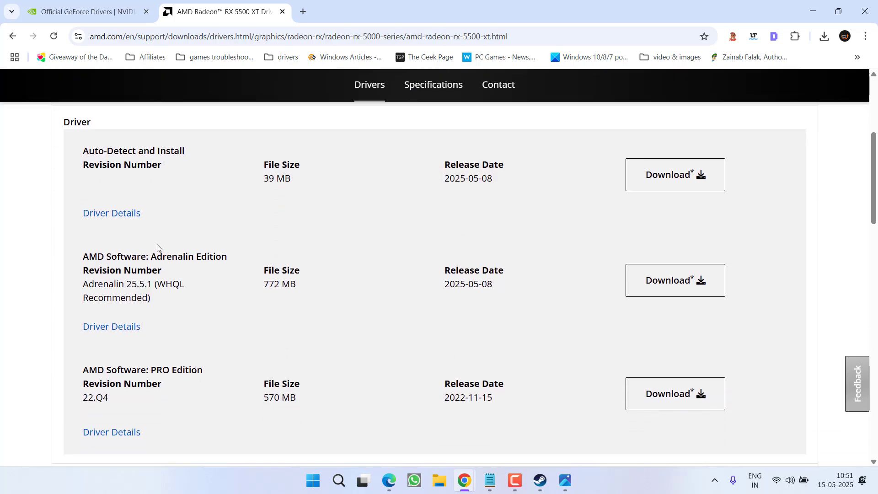
{"action": "left_click_drag", "start_coordinate": [132, 285], "coordinate": [177, 288]}
{"action": "scroll", "coordinate": [237, 293], "scroll_direction": "down", "scroll_amount": 7}
{"action": "scroll", "coordinate": [239, 298], "scroll_direction": "down", "scroll_amount": 5}
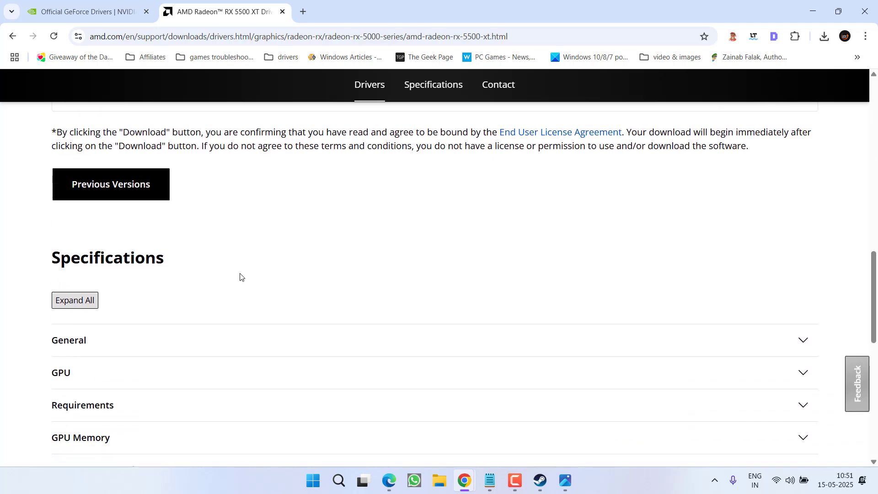
Step: Open the RX 5500 XT previous driver versions and expand the Windows 11 64-Bit list
{"action": "left_click", "coordinate": [132, 192]}
{"action": "scroll", "coordinate": [264, 254], "scroll_direction": "down", "scroll_amount": 1}
{"action": "left_click", "coordinate": [228, 225]}
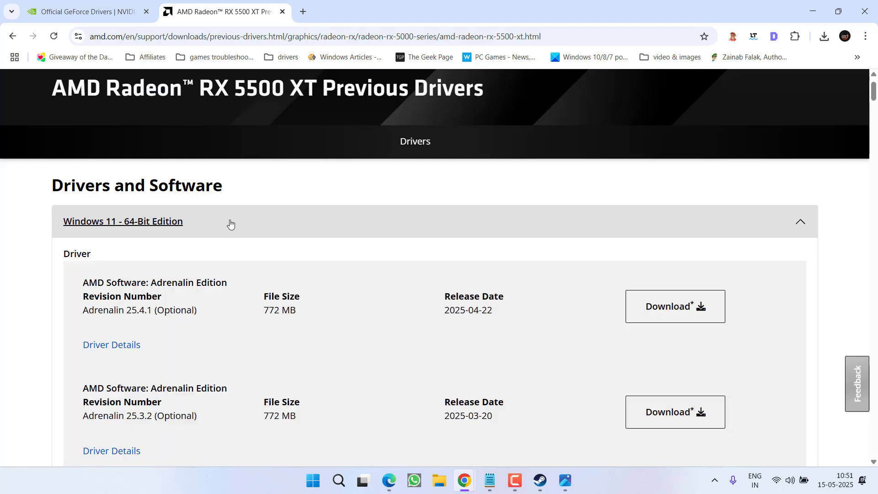
{"action": "scroll", "coordinate": [224, 227], "scroll_direction": "down", "scroll_amount": 1}
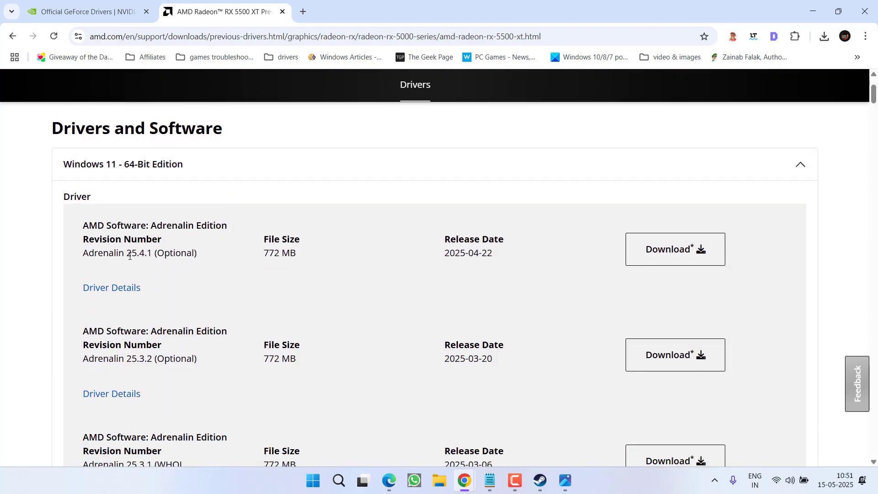
Step: Highlight the Adrenalin 25.3.1 version number, then close the browser
{"action": "left_click_drag", "start_coordinate": [129, 360], "coordinate": [157, 360]}
{"action": "scroll", "coordinate": [157, 361], "scroll_direction": "down", "scroll_amount": 2}
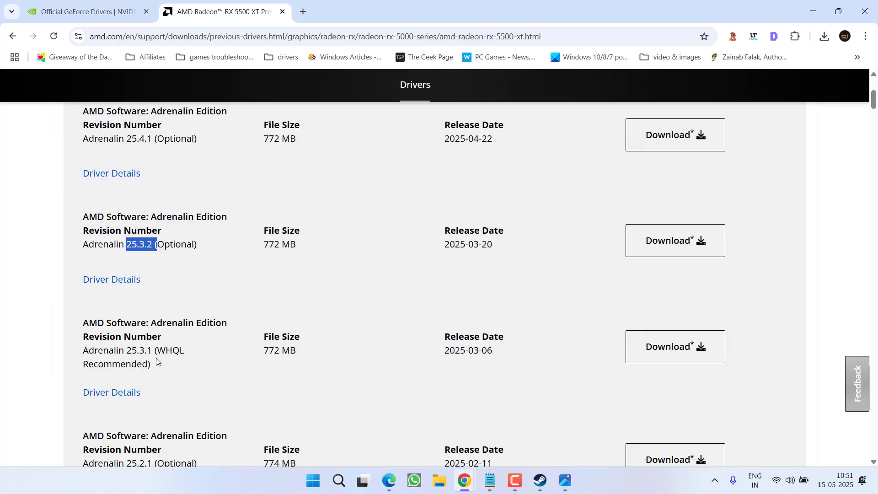
{"action": "left_click", "coordinate": [157, 362]}
{"action": "left_click_drag", "start_coordinate": [125, 354], "coordinate": [158, 351]}
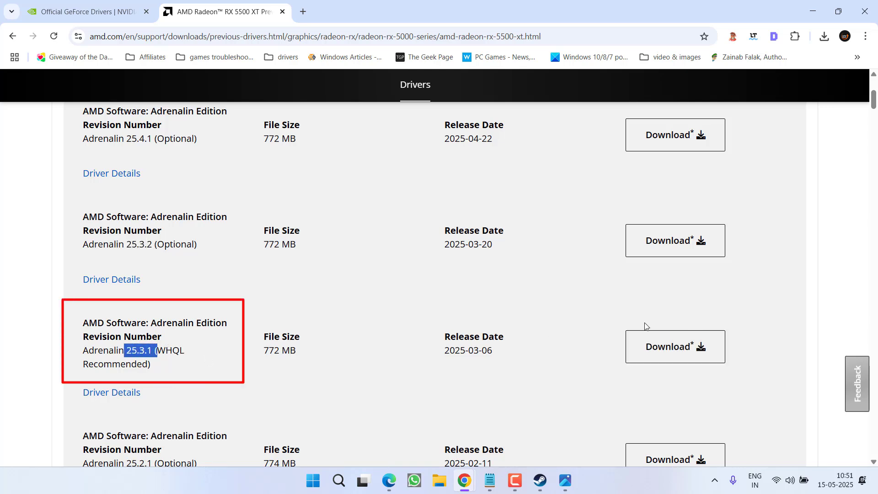
{"action": "left_click", "coordinate": [864, 11]}
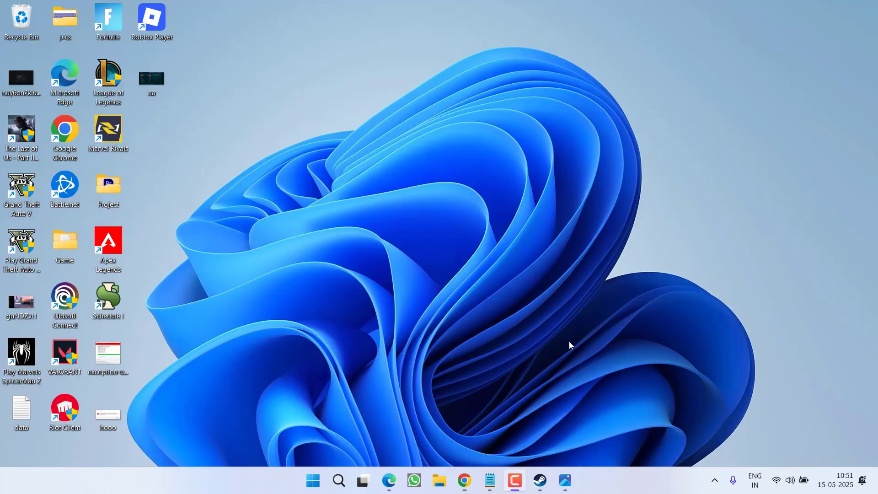
Step: In the Steam library, open Apex Legends properties and delete the -dx11 launch option
{"action": "left_click", "coordinate": [540, 480]}
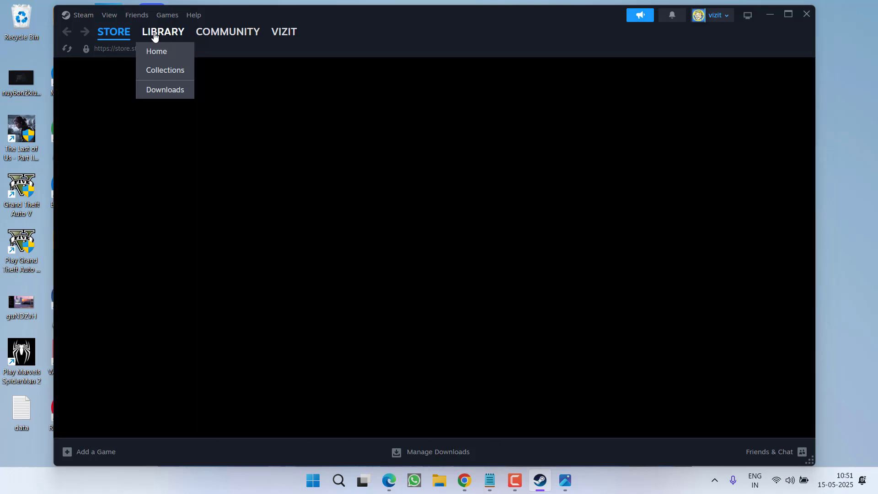
{"action": "left_click", "coordinate": [155, 36]}
{"action": "right_click", "coordinate": [107, 145]}
{"action": "left_click", "coordinate": [123, 233]}
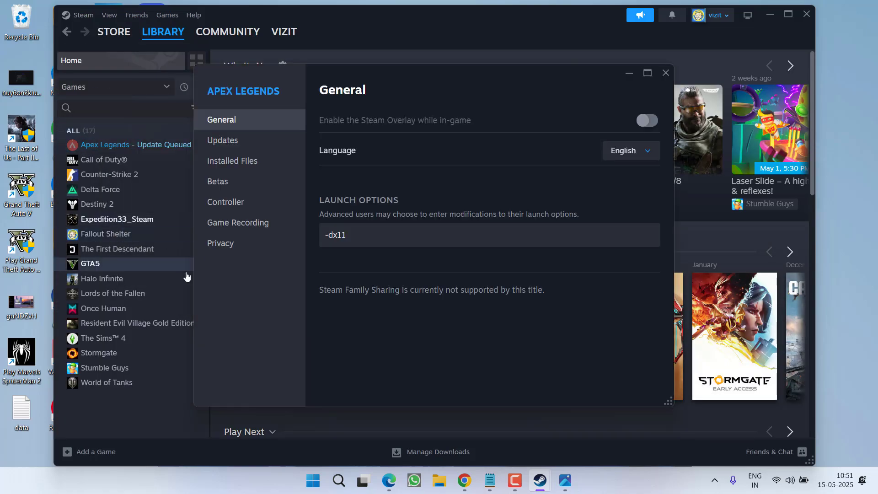
{"action": "left_click_drag", "start_coordinate": [362, 235], "coordinate": [290, 231]}
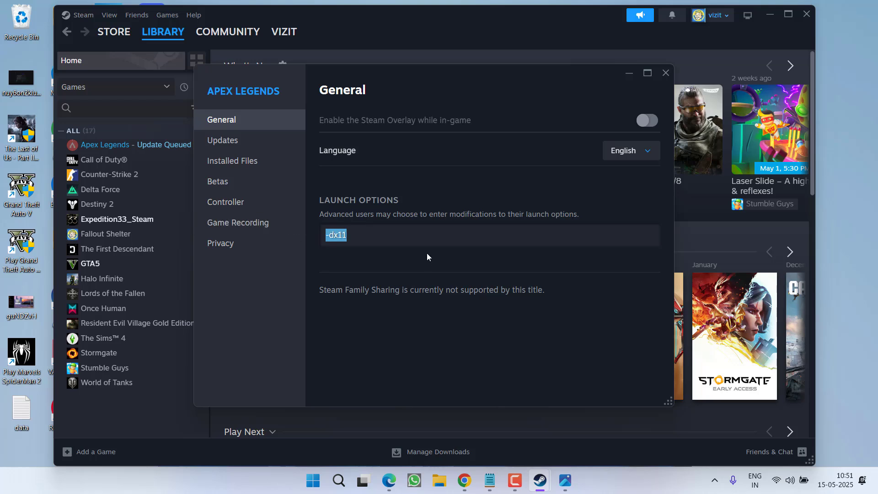
{"action": "key", "text": "BackSpace"}
Step: Copy the new launch-options line from Notepad
{"action": "mouse_move", "coordinate": [490, 480]}
{"action": "left_click", "coordinate": [627, 435]}
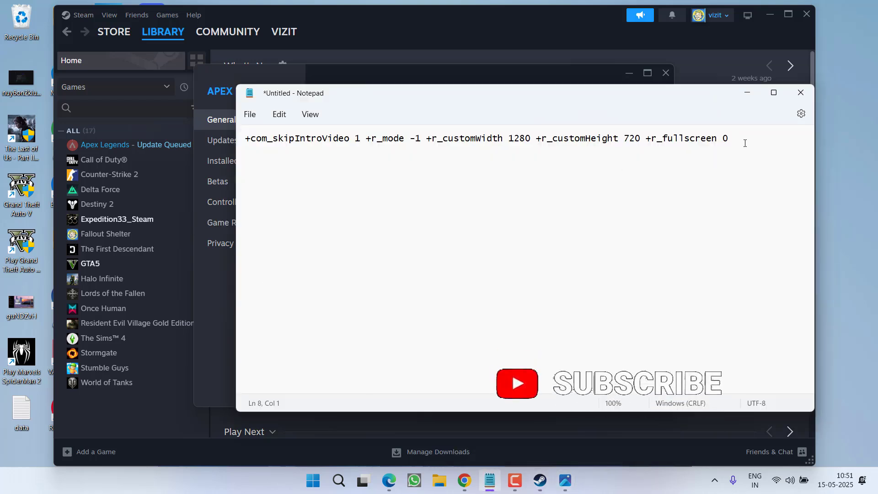
{"action": "left_click_drag", "start_coordinate": [743, 140], "coordinate": [243, 138]}
{"action": "right_click", "coordinate": [286, 143]}
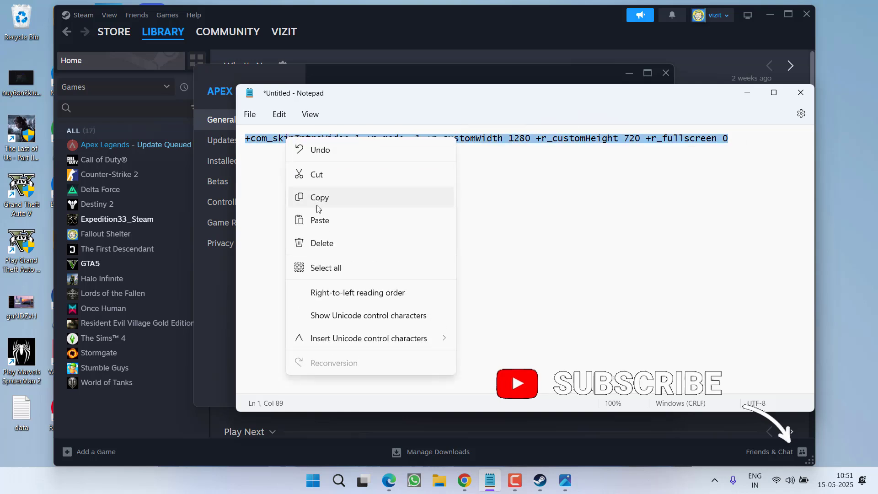
{"action": "left_click", "coordinate": [314, 196]}
Step: Paste the line into Apex Legends' launch options and close the properties
{"action": "left_click", "coordinate": [747, 92]}
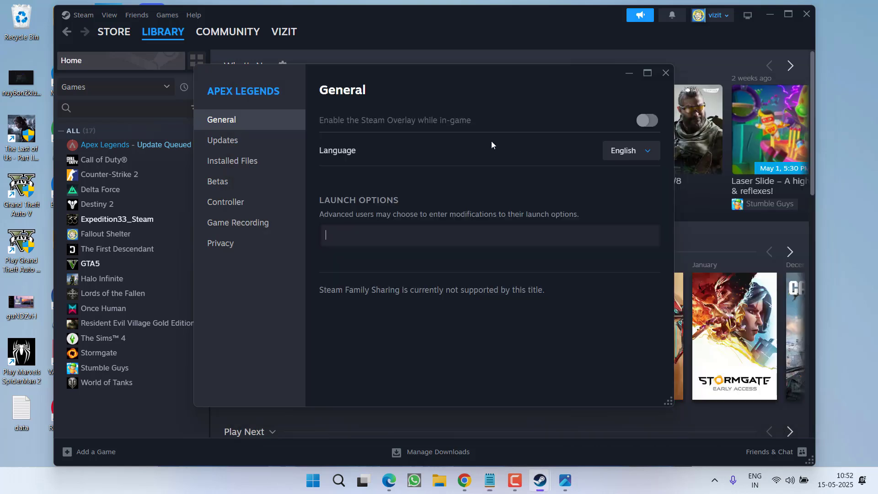
{"action": "left_click", "coordinate": [355, 233]}
{"action": "key", "text": "ctrl+v"}
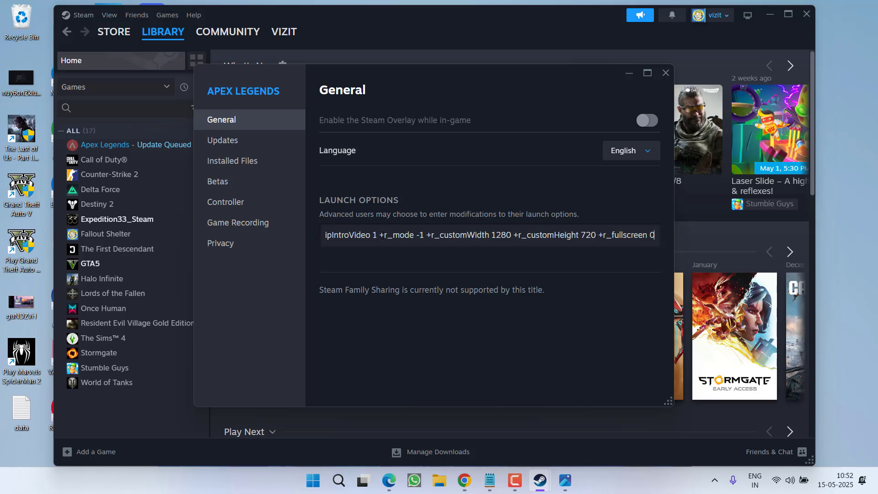
{"action": "left_click", "coordinate": [666, 72]}
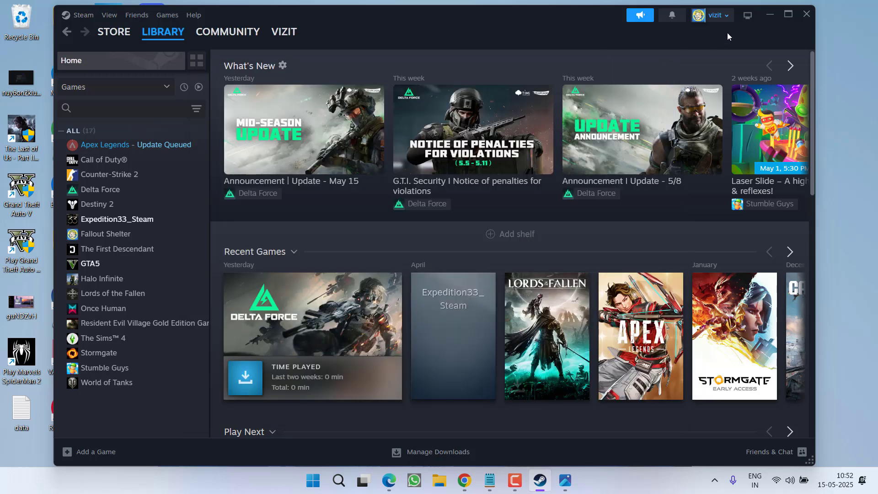
Step: Minimise Steam and open the Display page of Windows Settings
{"action": "left_click", "coordinate": [771, 17]}
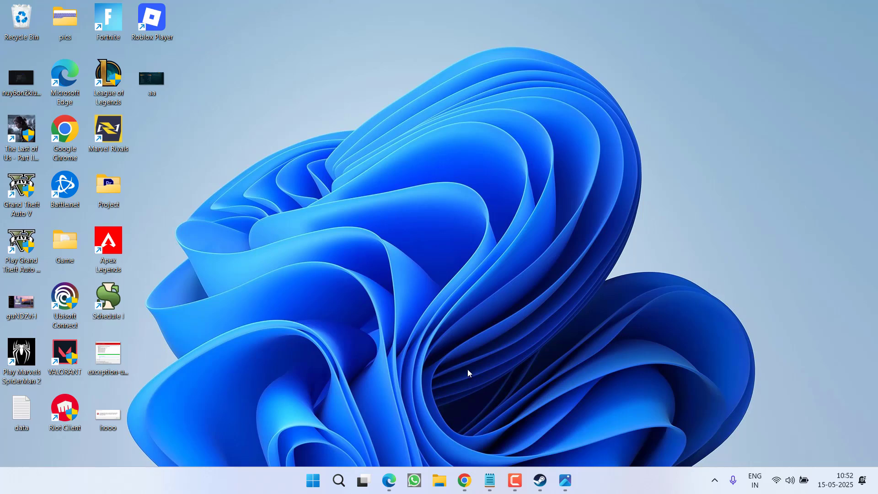
{"action": "key", "text": "super+i"}
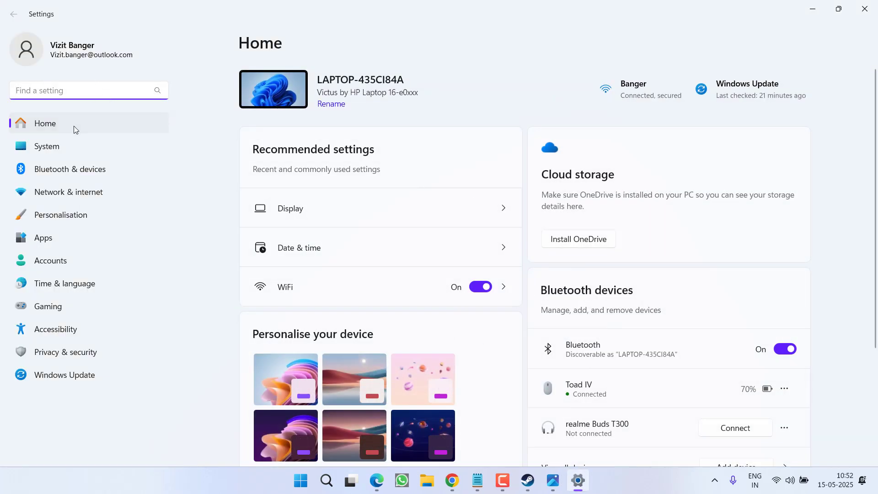
{"action": "left_click", "coordinate": [55, 144]}
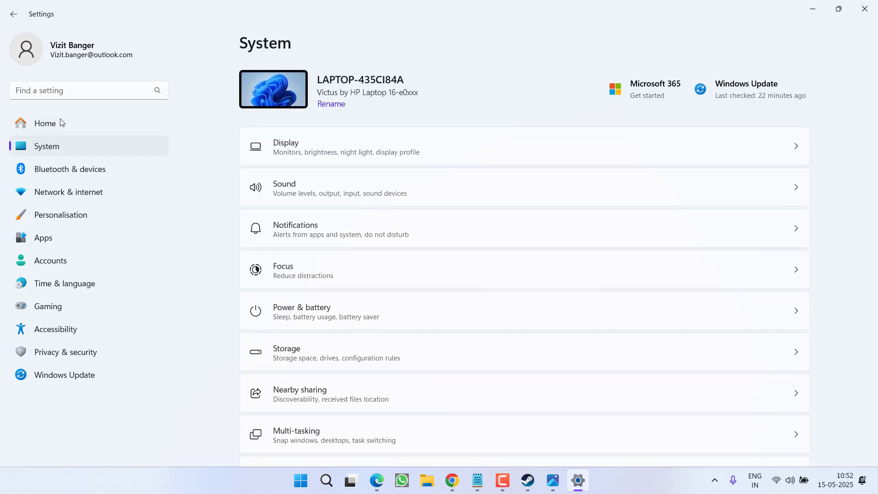
{"action": "left_click", "coordinate": [322, 147]}
Step: Reach Default graphics settings and view the GPU scheduling reference screenshot in Photos
{"action": "scroll", "coordinate": [311, 151], "scroll_direction": "down", "scroll_amount": 5}
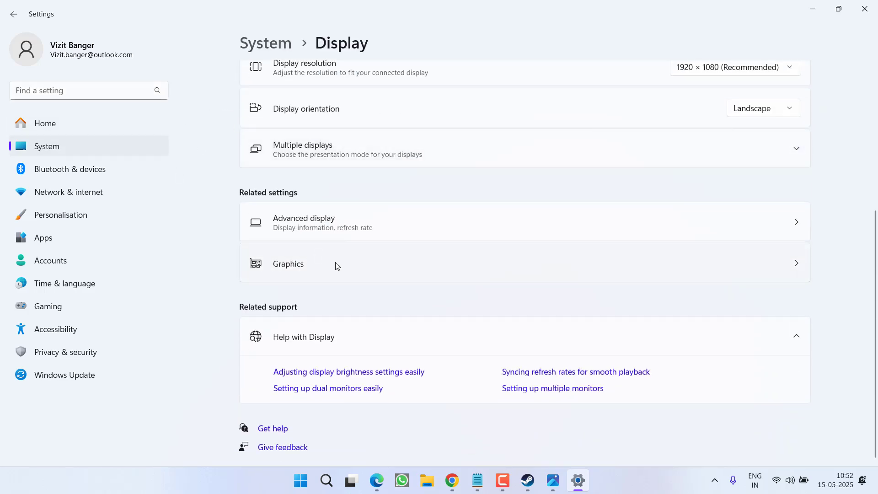
{"action": "left_click", "coordinate": [338, 267]}
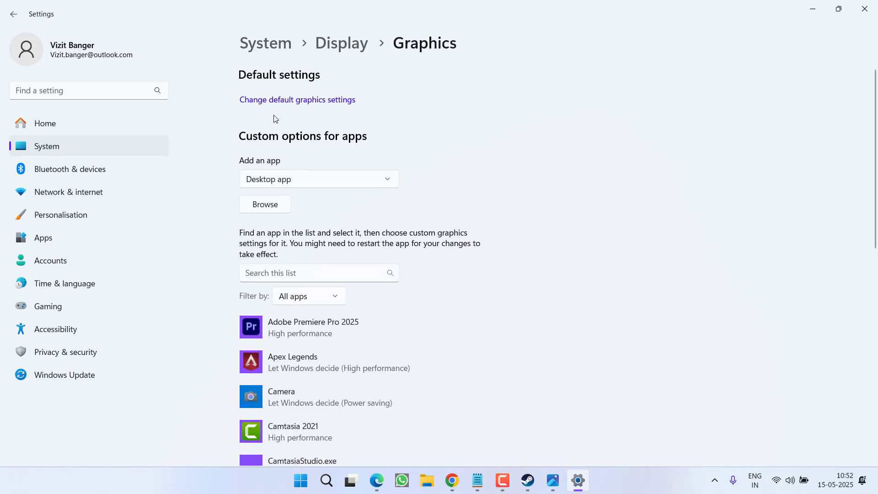
{"action": "left_click", "coordinate": [255, 102]}
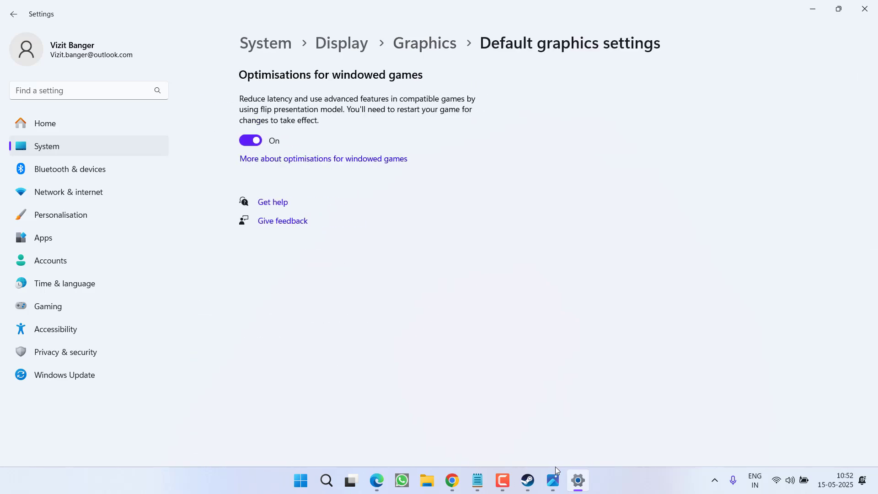
{"action": "mouse_move", "coordinate": [557, 476]}
{"action": "left_click", "coordinate": [611, 416]}
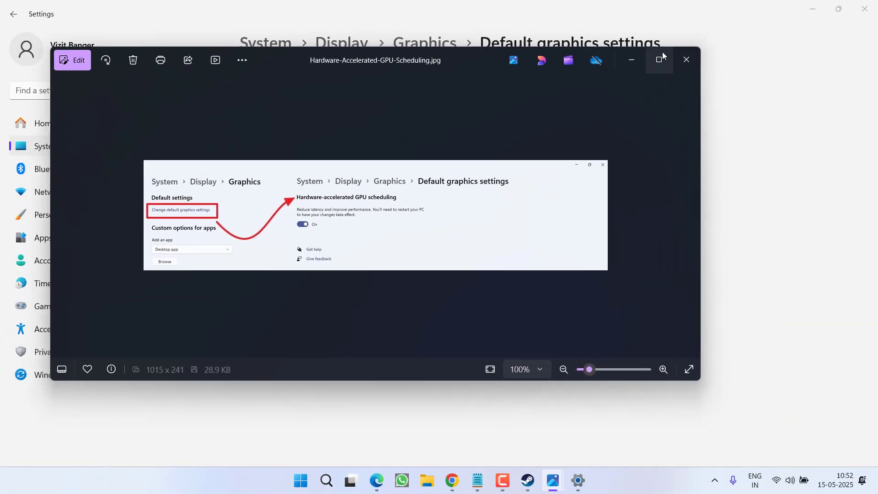
{"action": "left_click", "coordinate": [739, 32]}
{"action": "left_click", "coordinate": [867, 7]}
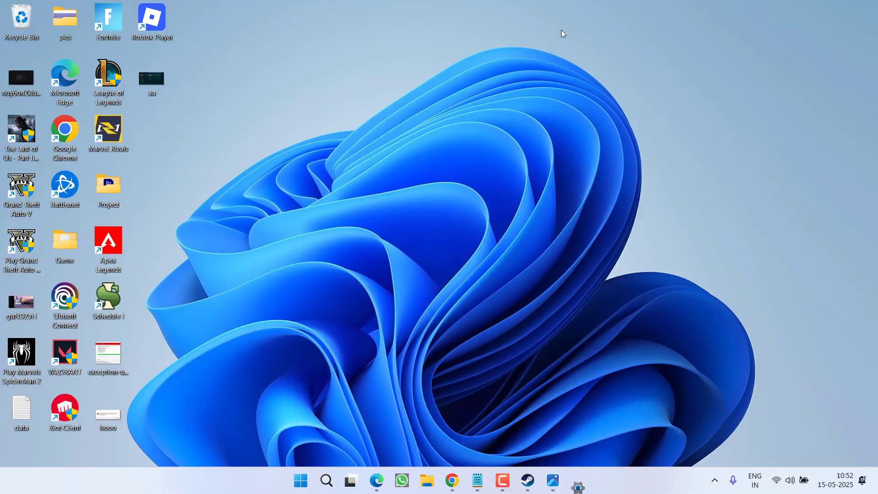
{"action": "right_click", "coordinate": [311, 480]}
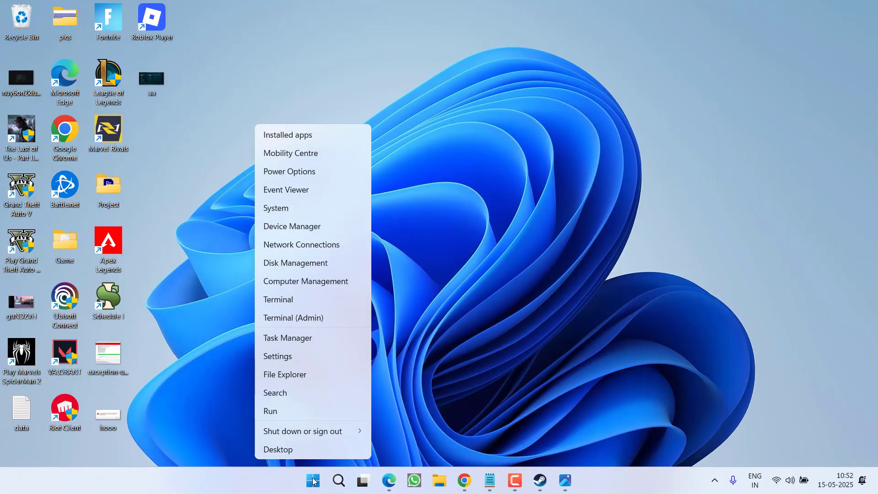
{"action": "left_click", "coordinate": [289, 227]}
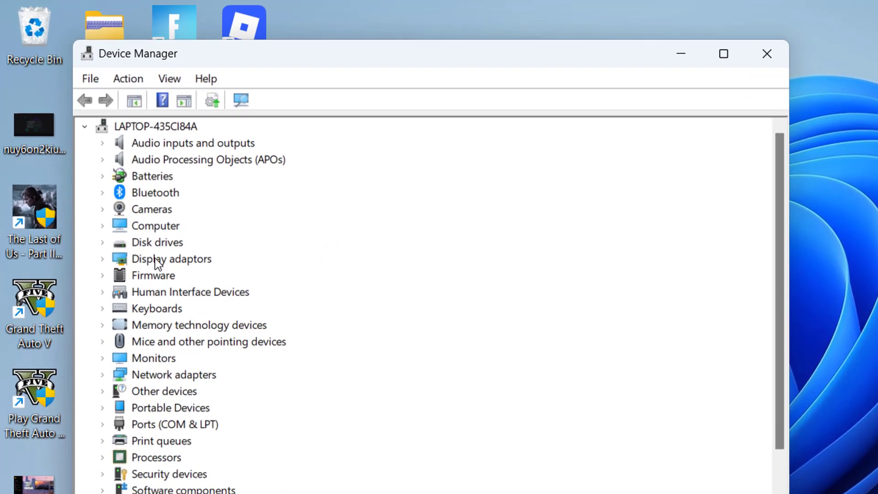
{"action": "double_click", "coordinate": [104, 173]}
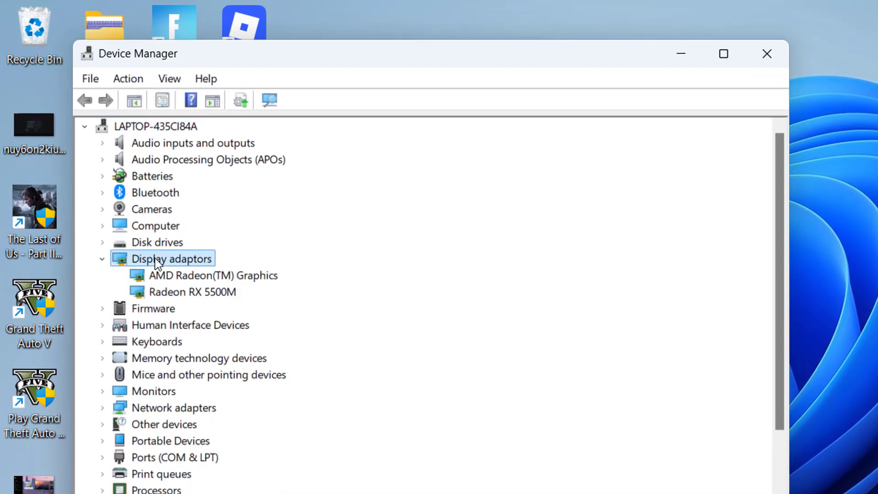
{"action": "left_click", "coordinate": [262, 275]}
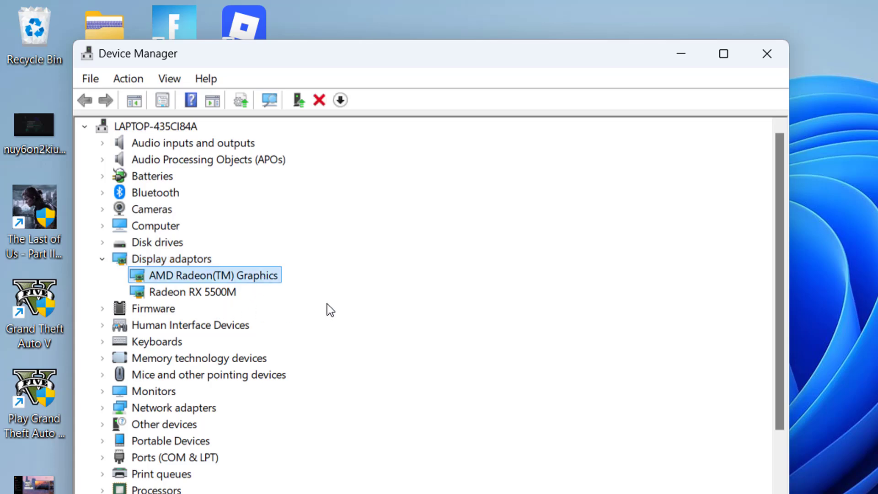
{"action": "left_click", "coordinate": [189, 291]}
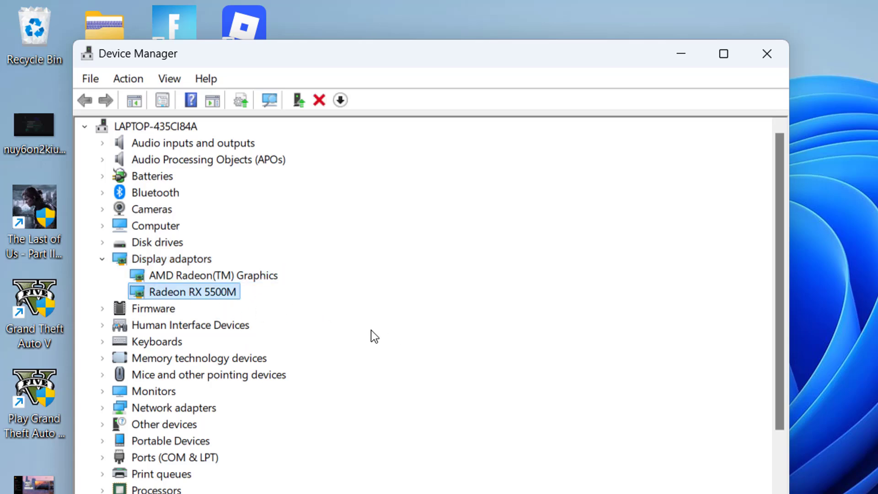
{"action": "right_click", "coordinate": [258, 275]}
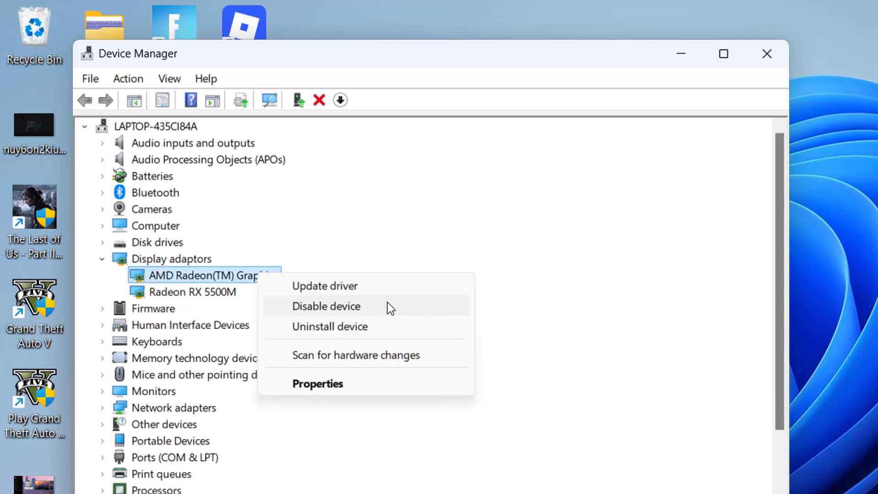
{"action": "left_click", "coordinate": [502, 324]}
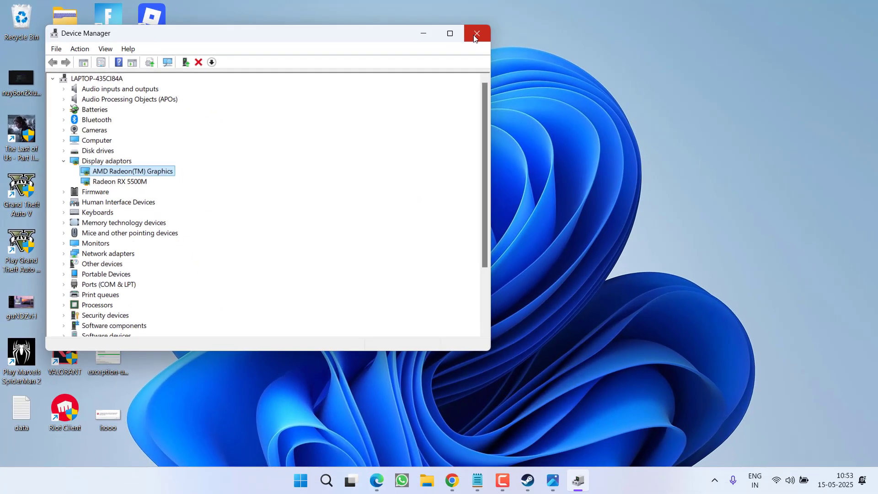
Step: Close Device Manager
{"action": "left_click", "coordinate": [476, 34]}
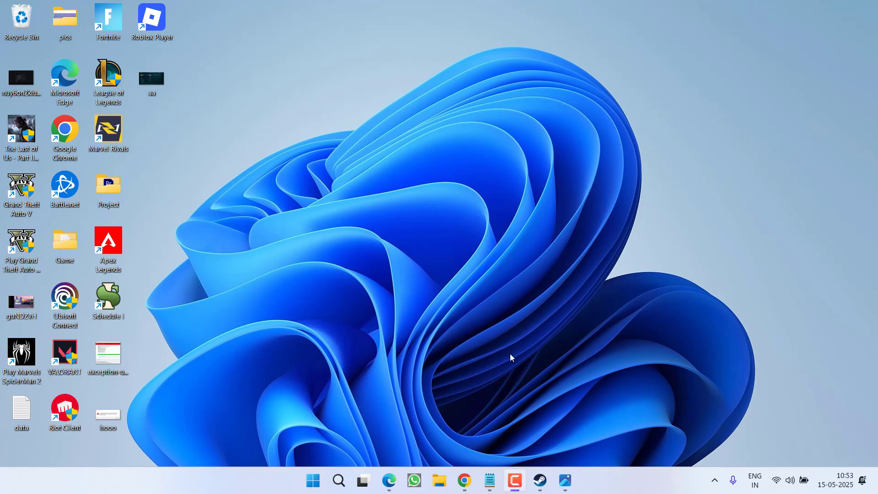
Step: Open the aa.png video-settings screenshot in Photos
{"action": "left_click", "coordinate": [565, 482]}
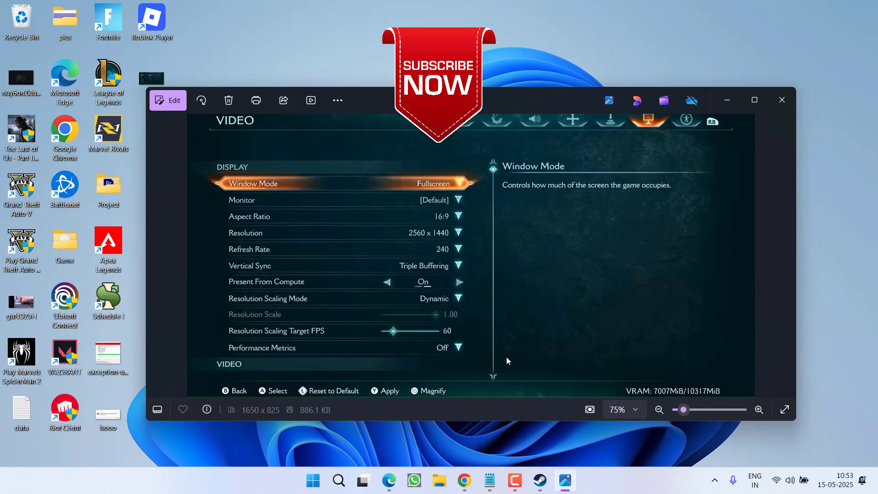
{"action": "left_click", "coordinate": [782, 101]}
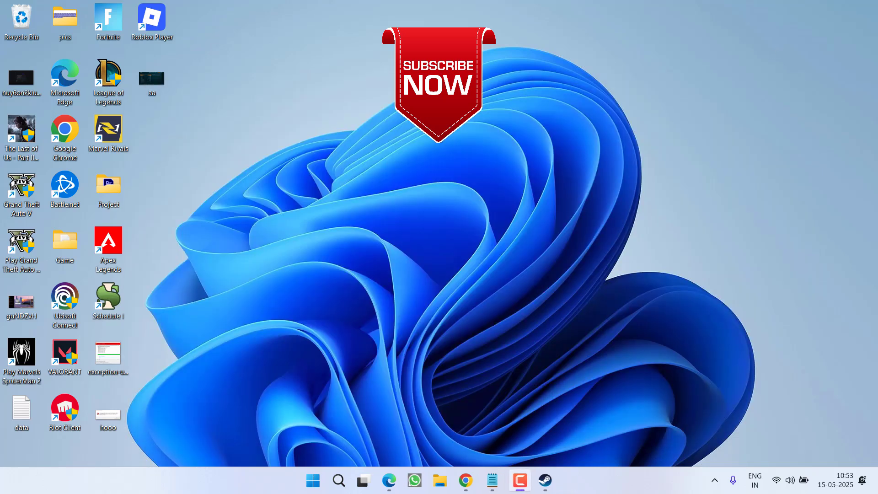